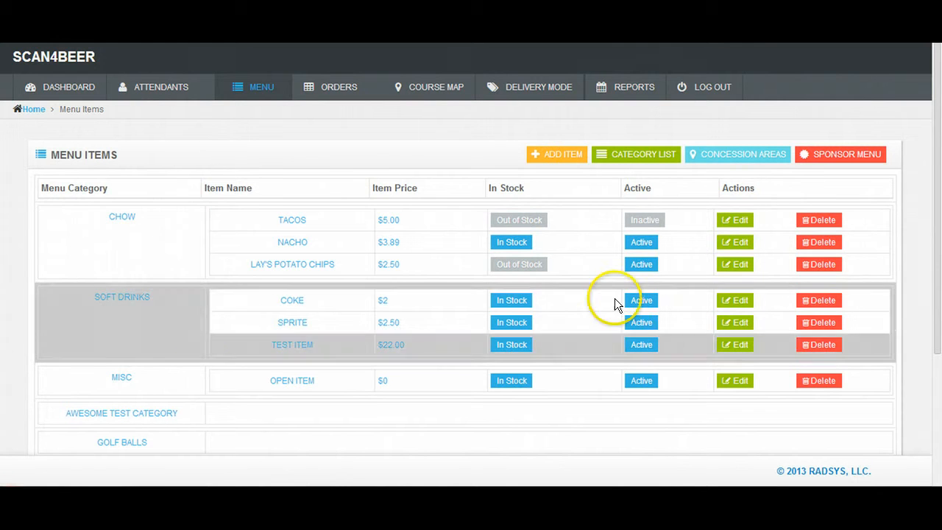
Start a new menu item named Cheetos with a price of 1.50 in the Chow category
click(557, 156)
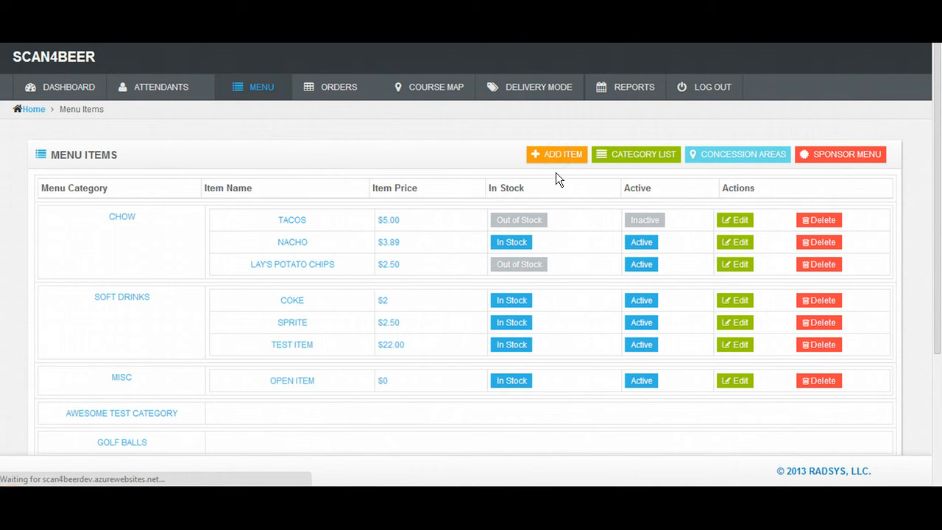
click(219, 183)
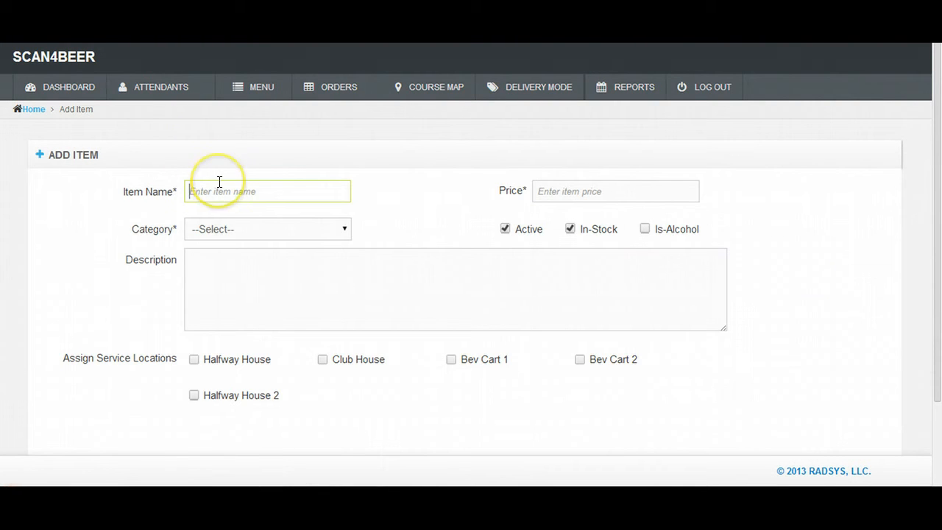
text(Cheetos)
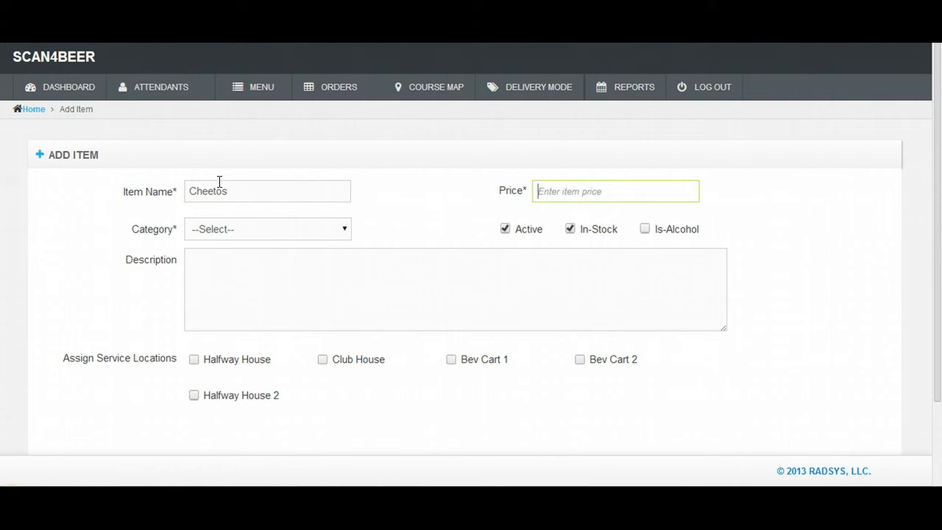
text(1.50)
click(231, 233)
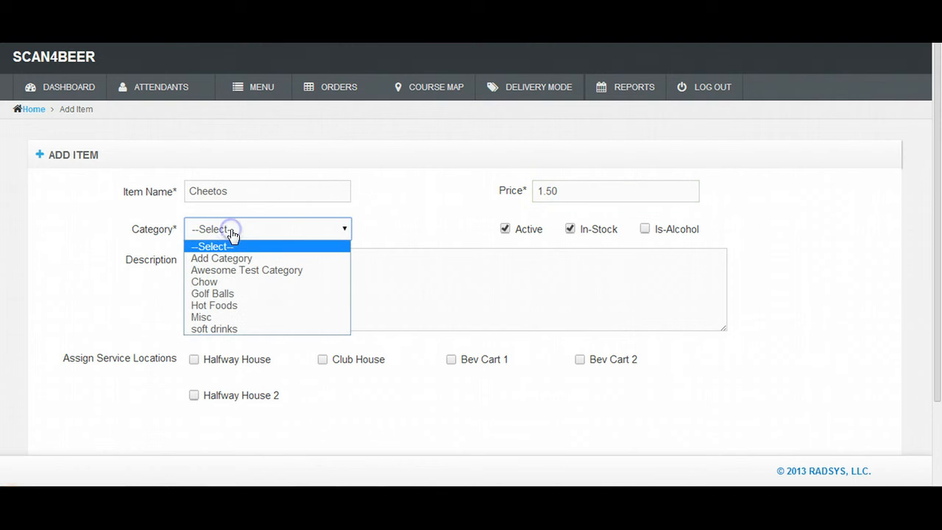
click(252, 281)
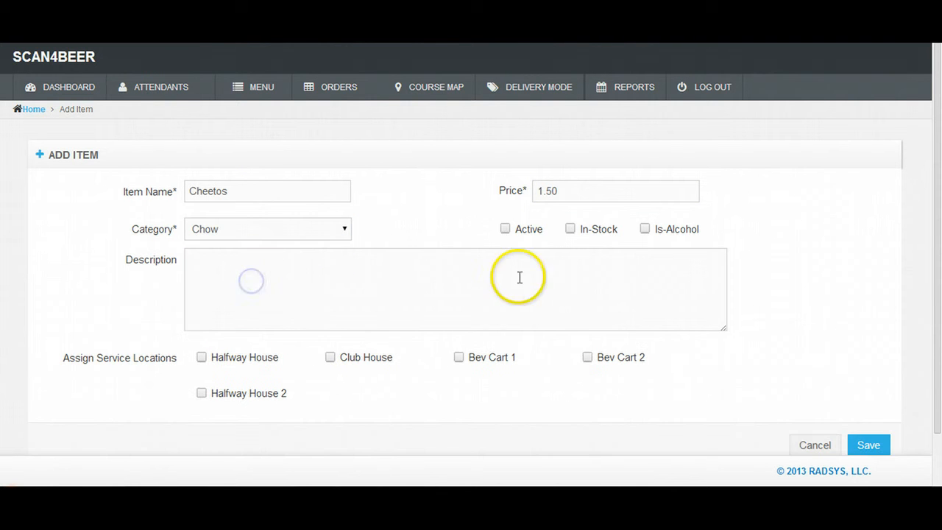
Mark the Cheetos item as Active and In-Stock
click(505, 229)
click(570, 229)
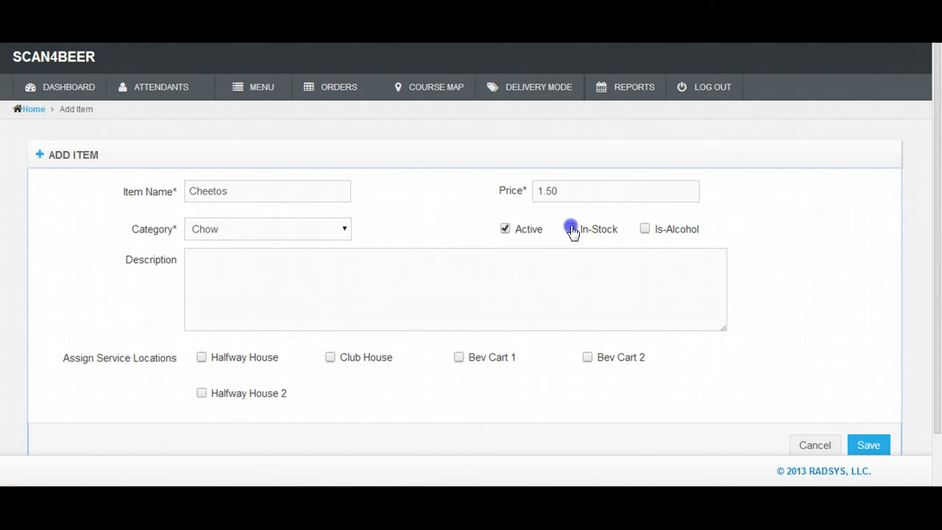
click(505, 229)
click(505, 229)
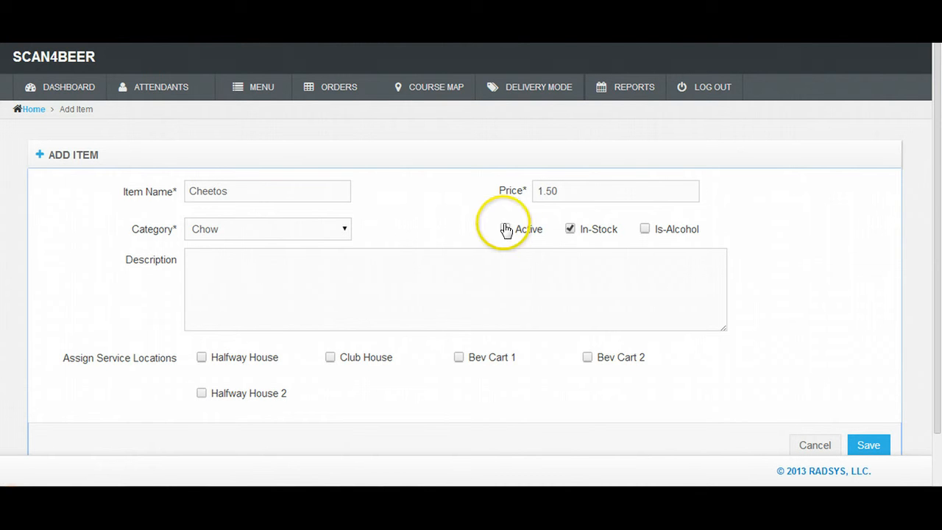
click(571, 229)
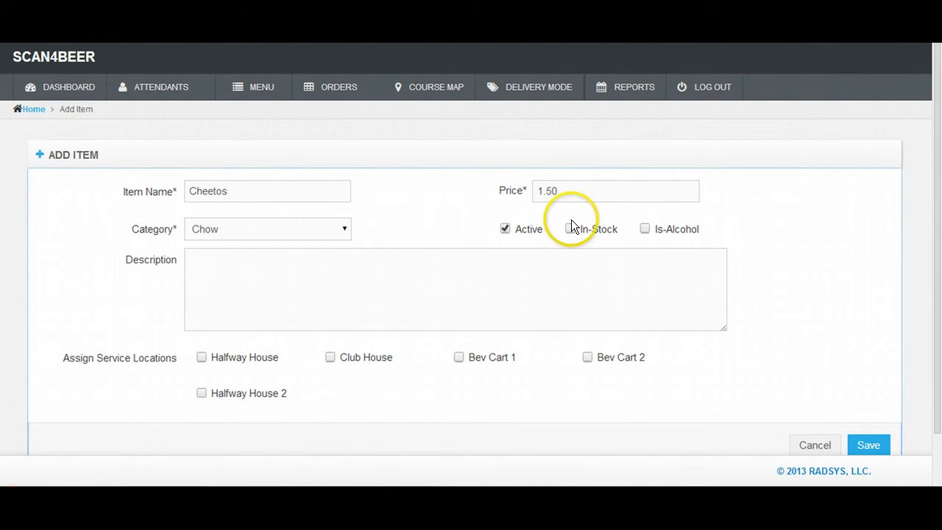
click(571, 227)
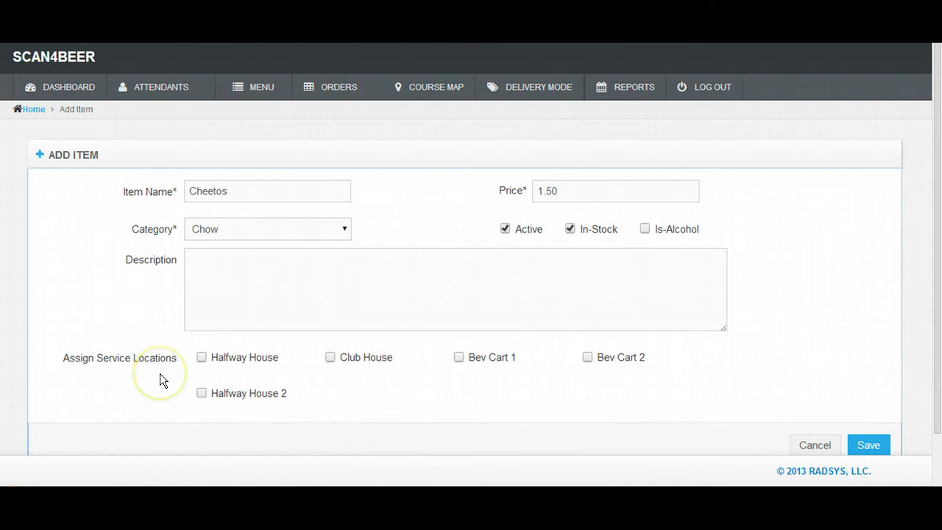
Assign the Cheetos item to the Club House and Bev Cart 1 service locations and save it
click(460, 358)
click(330, 358)
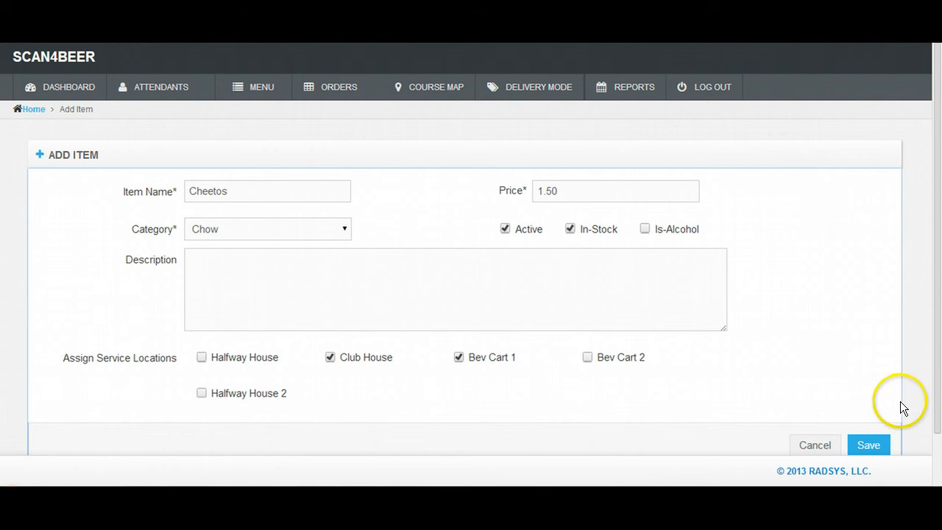
scroll(829, 357, down, 1)
click(865, 388)
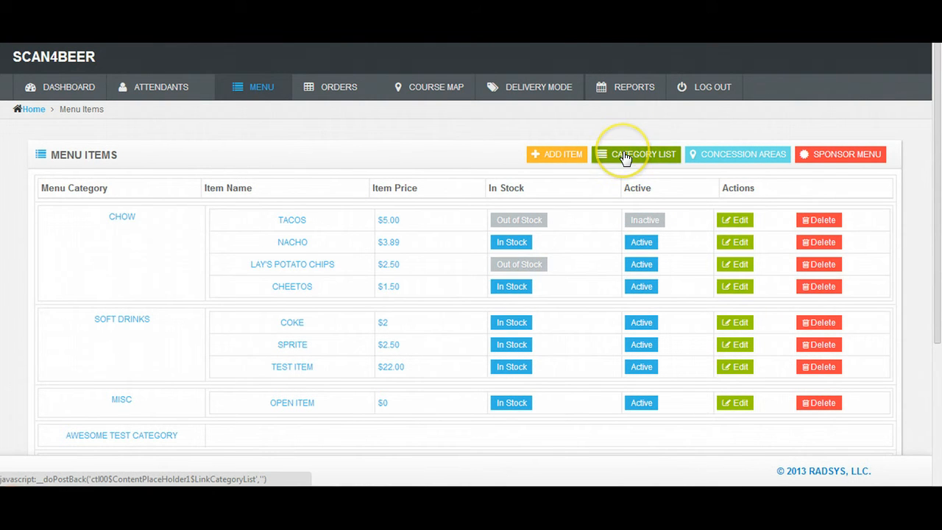
Add a new menu category named Snacks to the category list
click(623, 157)
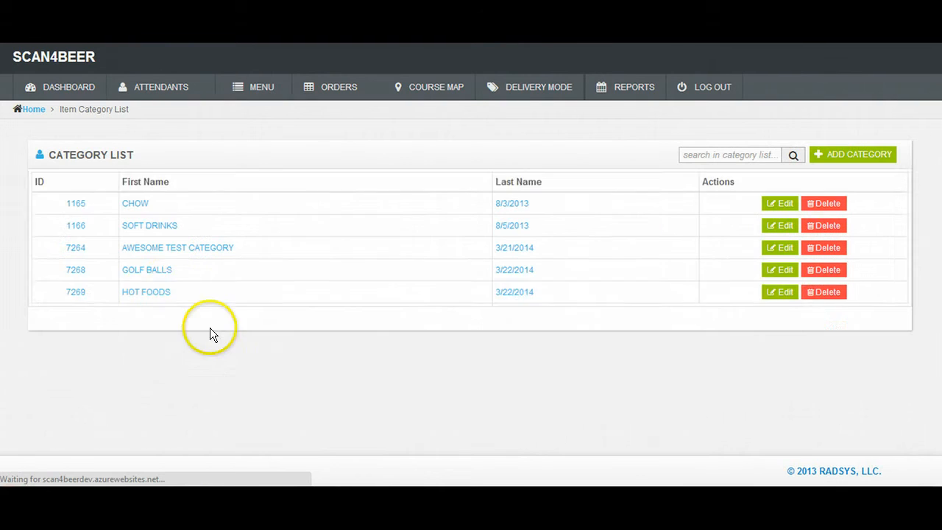
click(844, 153)
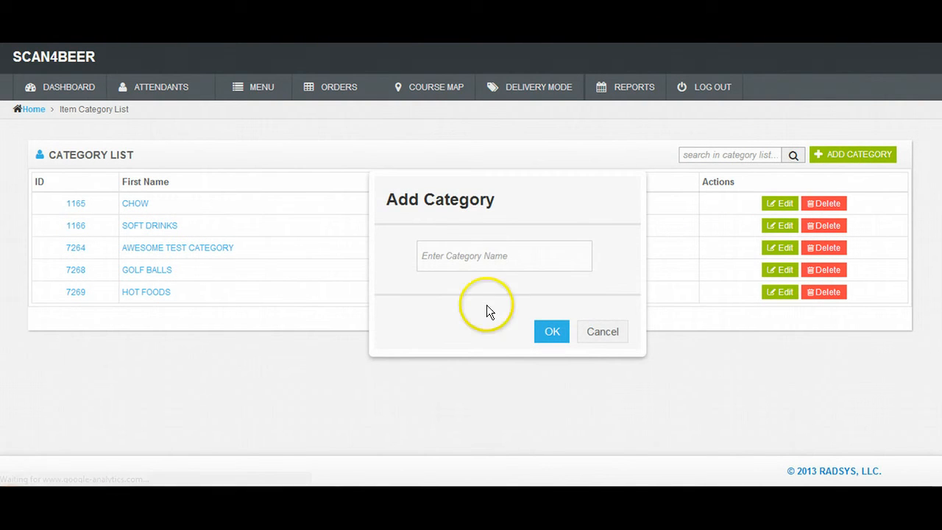
click(486, 254)
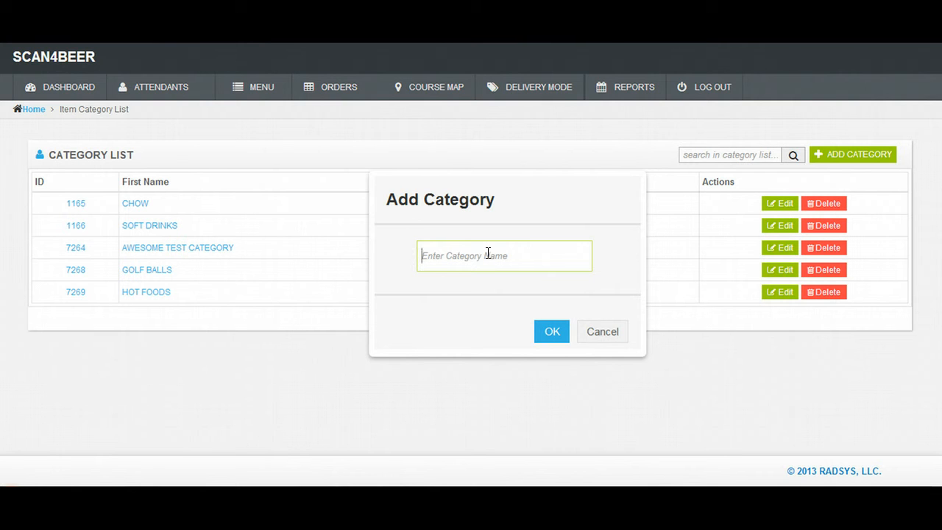
text(Snacks)
click(564, 331)
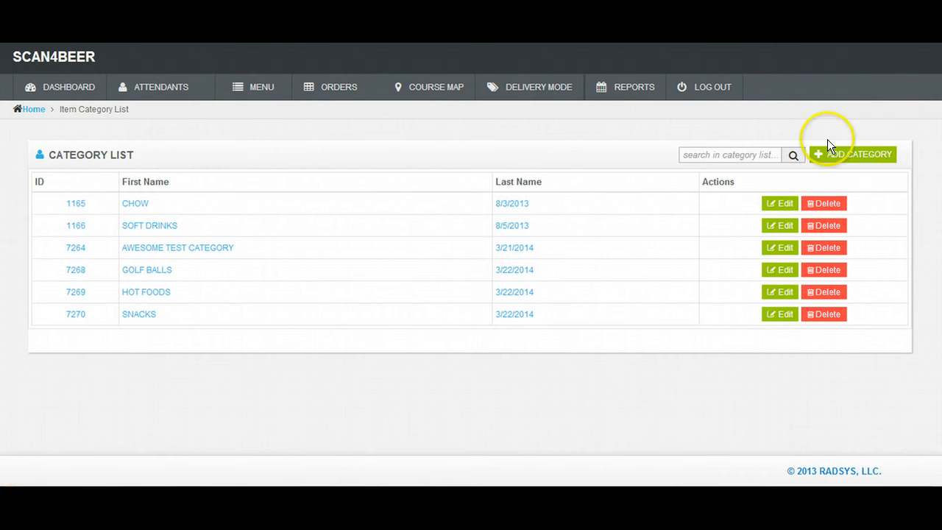
Delete the Halfway House 2 concession area
click(266, 87)
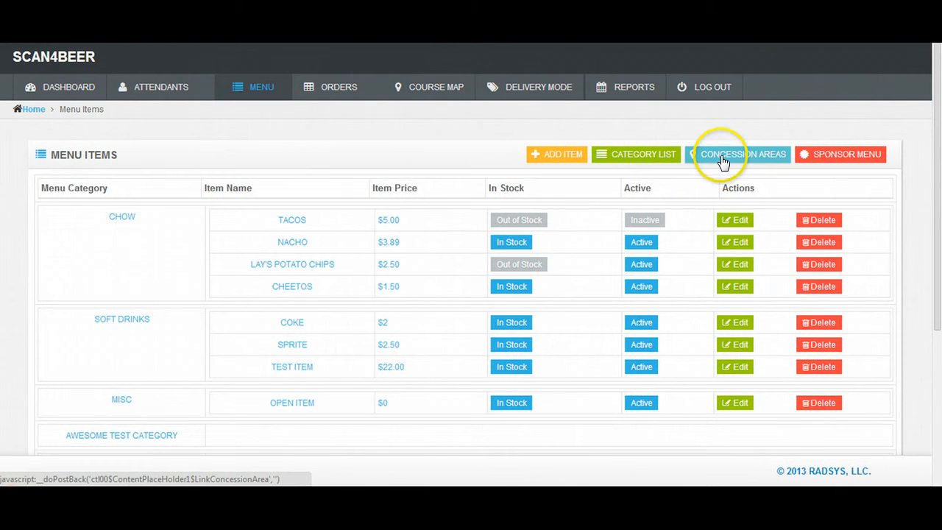
click(723, 161)
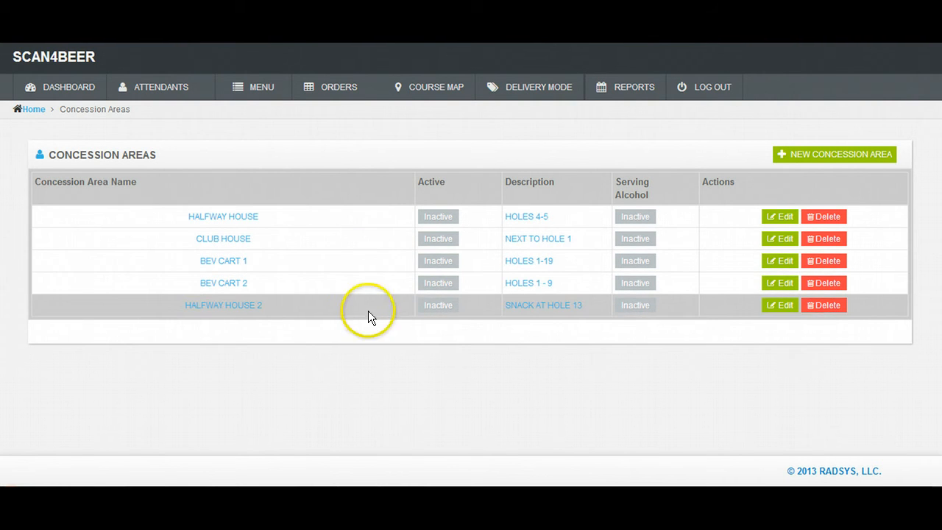
click(825, 306)
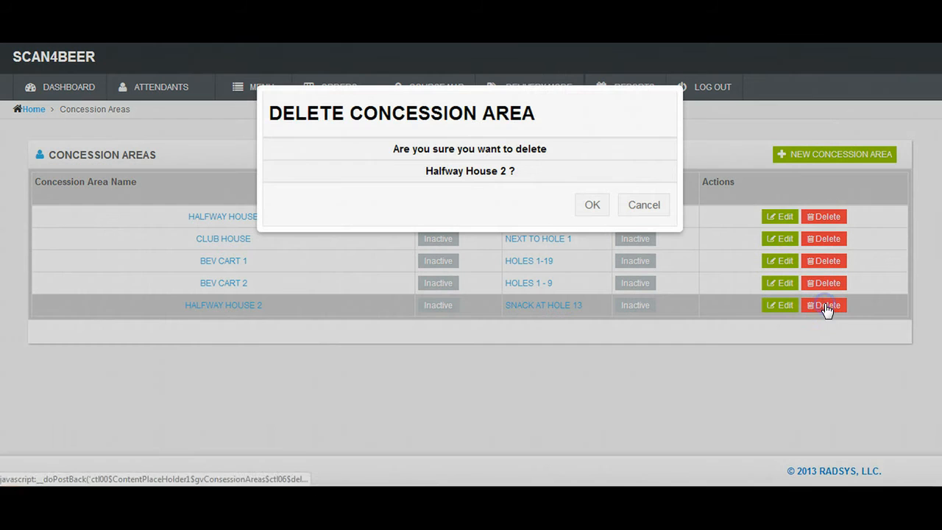
click(591, 207)
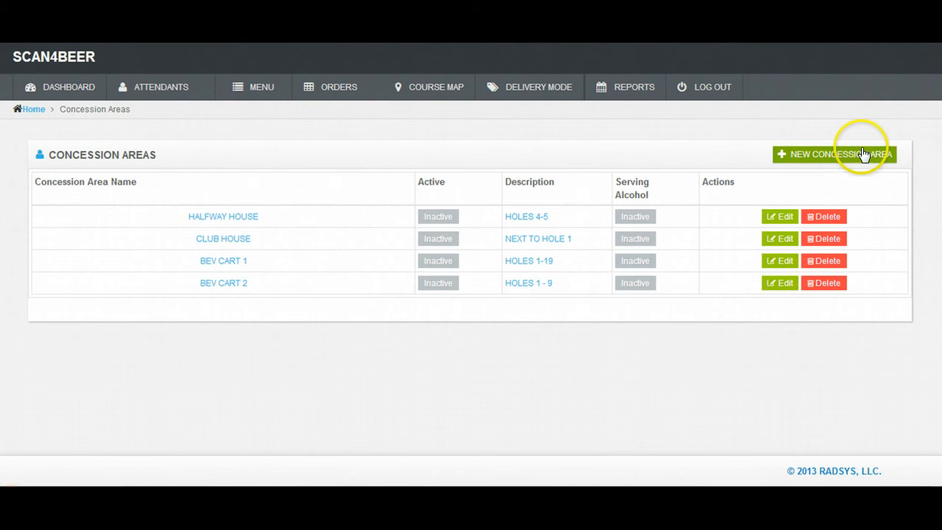
Create and save a new concession area named 19th Hole with the description 19th Hole Bar
click(844, 151)
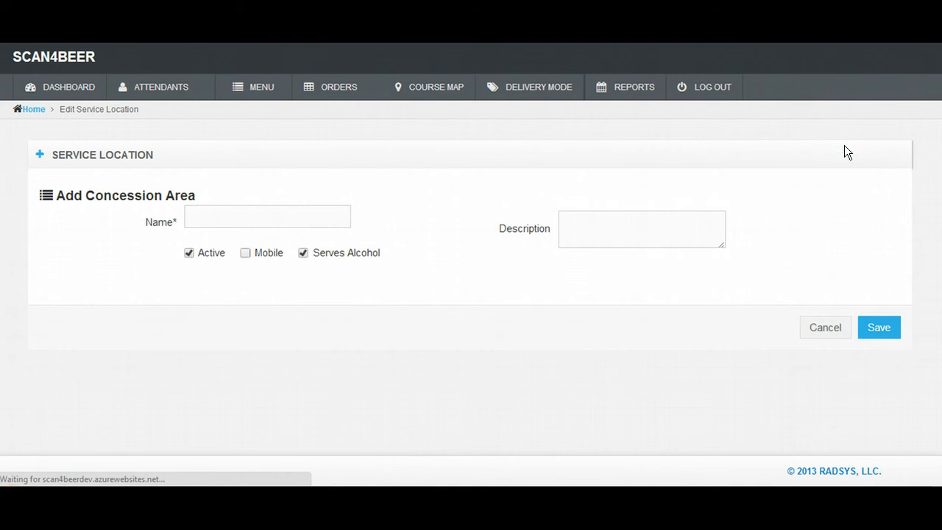
click(274, 212)
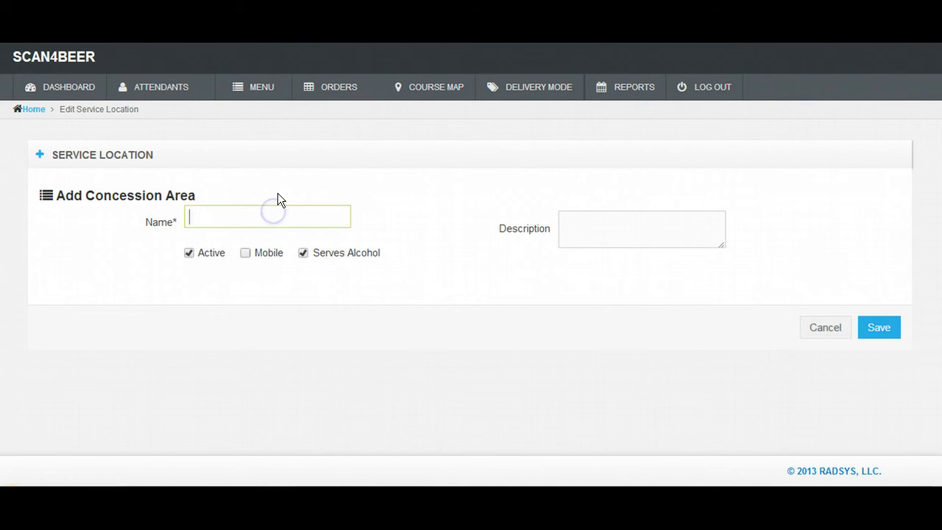
text(19th Hole)
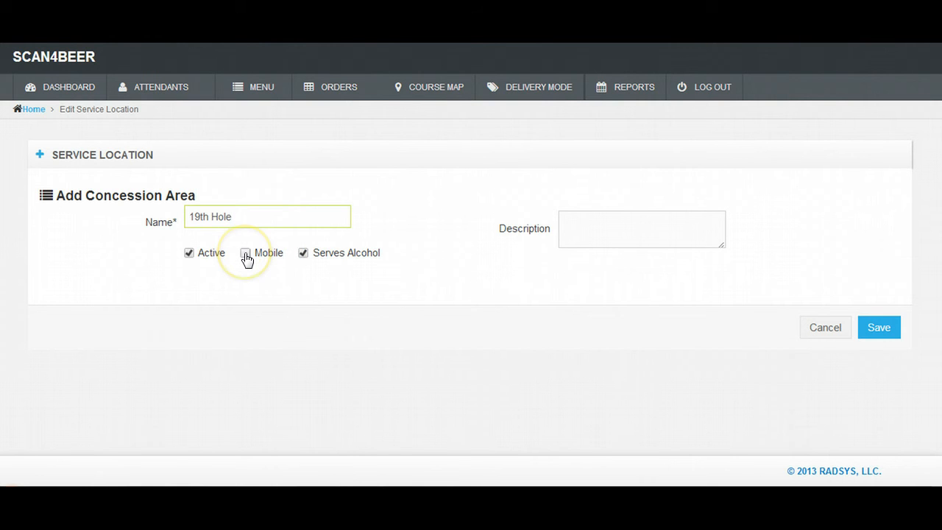
click(689, 217)
text(19th Hole Bar)
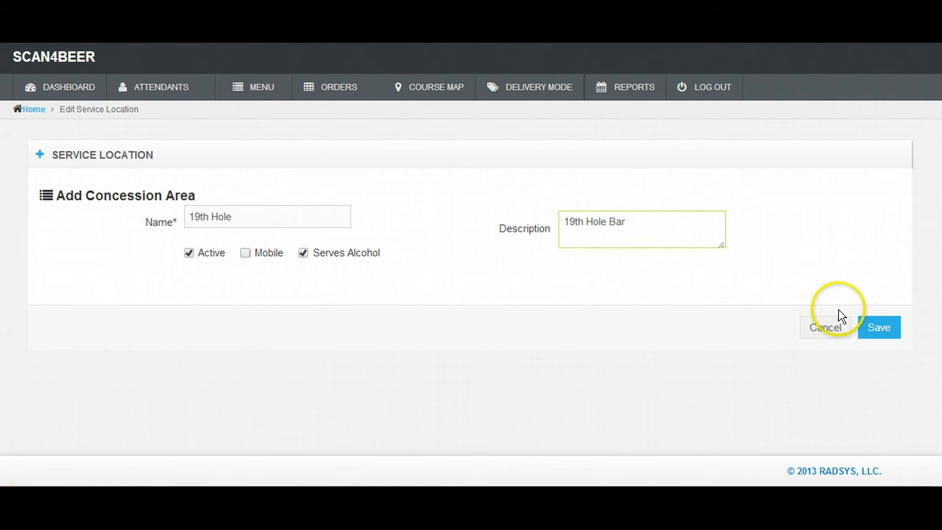
click(878, 329)
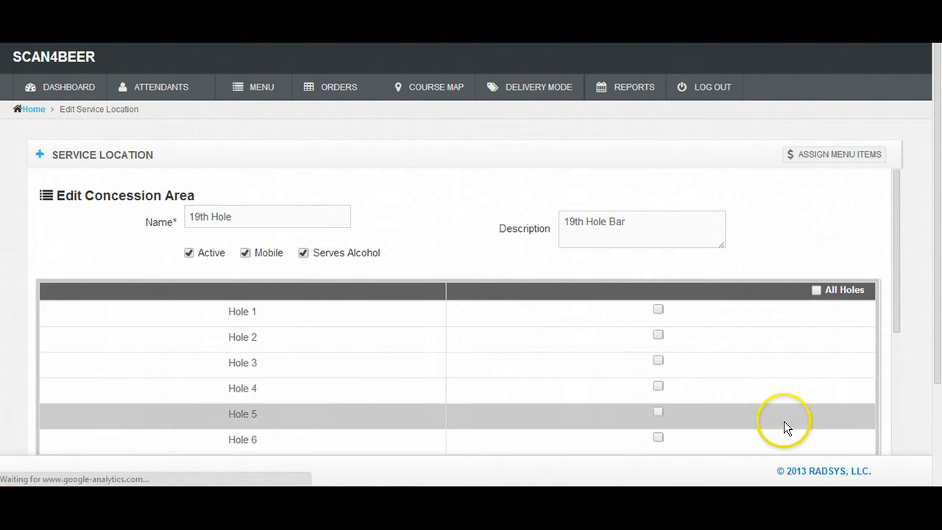
Assign all 18 holes to the 19th Hole concession area and save the changes
scroll(419, 321, down, 1)
scroll(419, 321, down, 5)
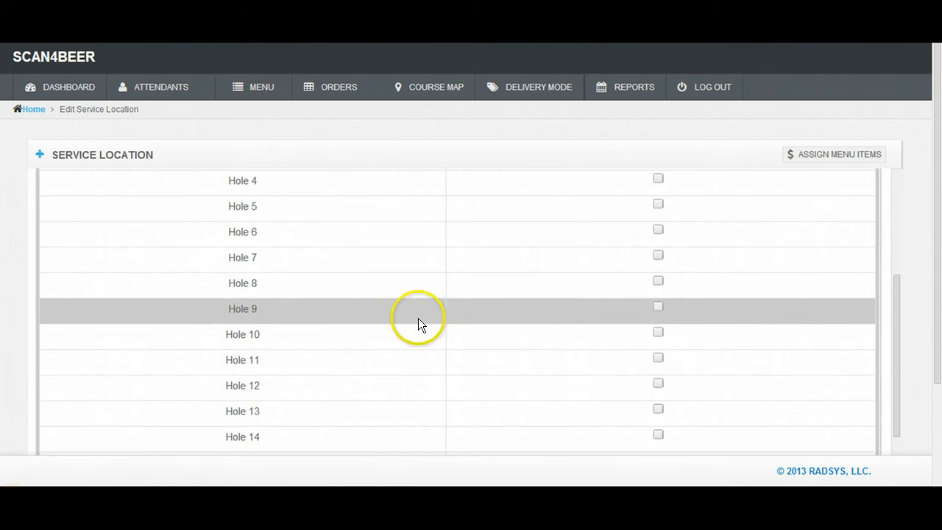
click(657, 356)
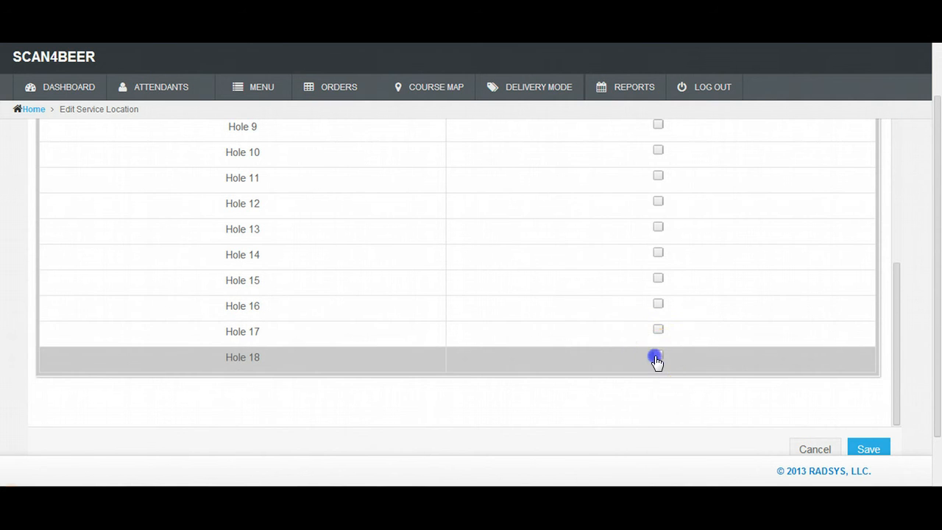
scroll(557, 402, down, 1)
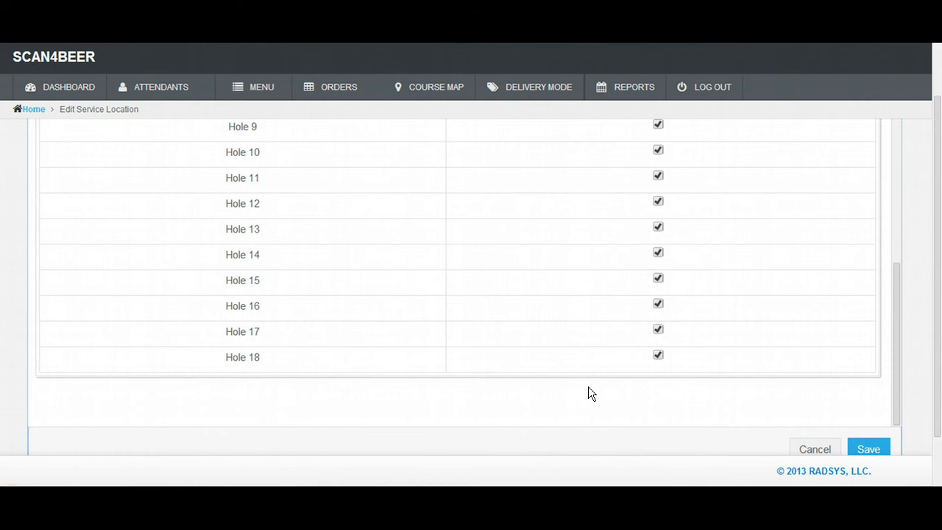
scroll(778, 380, up, 1)
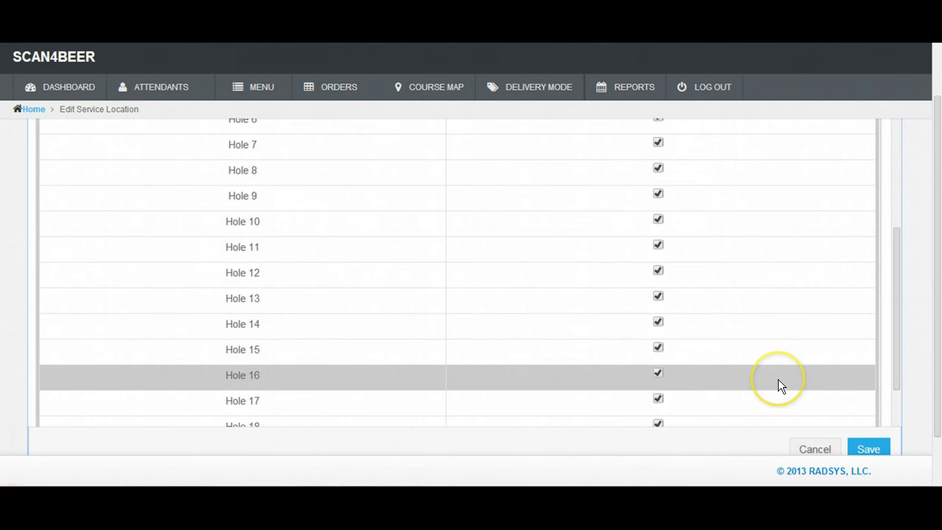
scroll(810, 385, up, 5)
scroll(885, 395, down, 5)
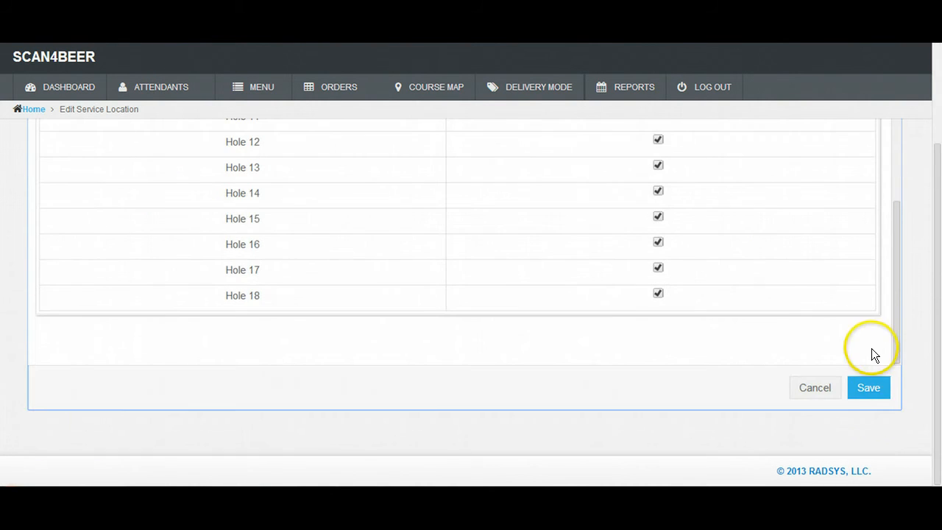
click(883, 405)
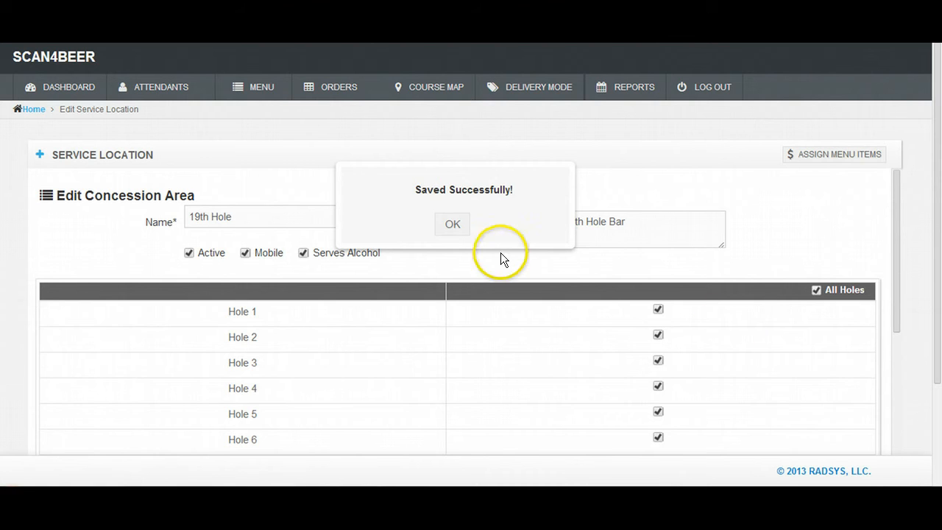
click(454, 226)
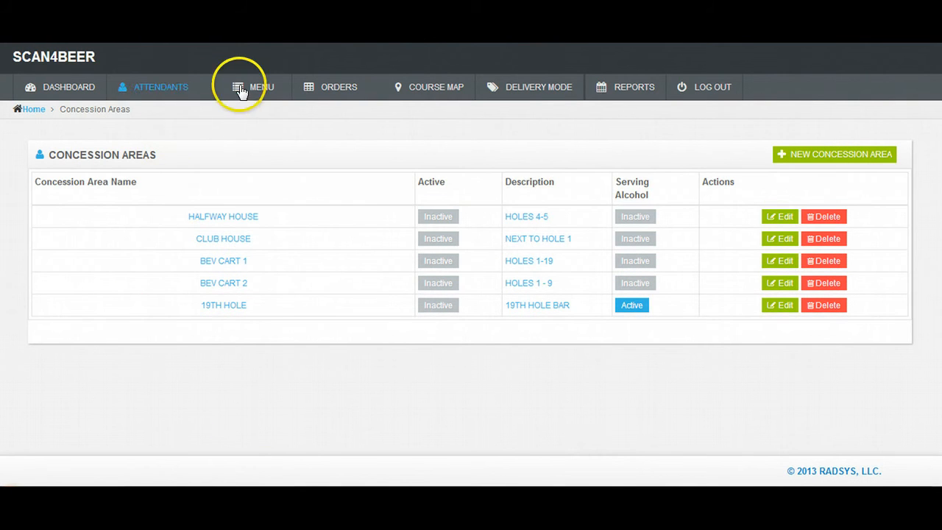
Start a new menu item named Whiskey Shot with a price of 6.00 in the Misc category
click(243, 89)
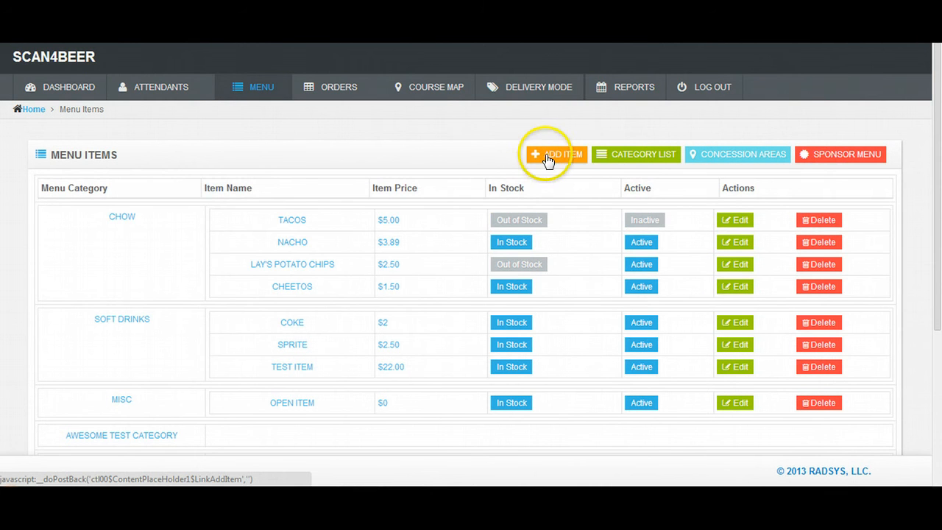
click(534, 156)
click(245, 188)
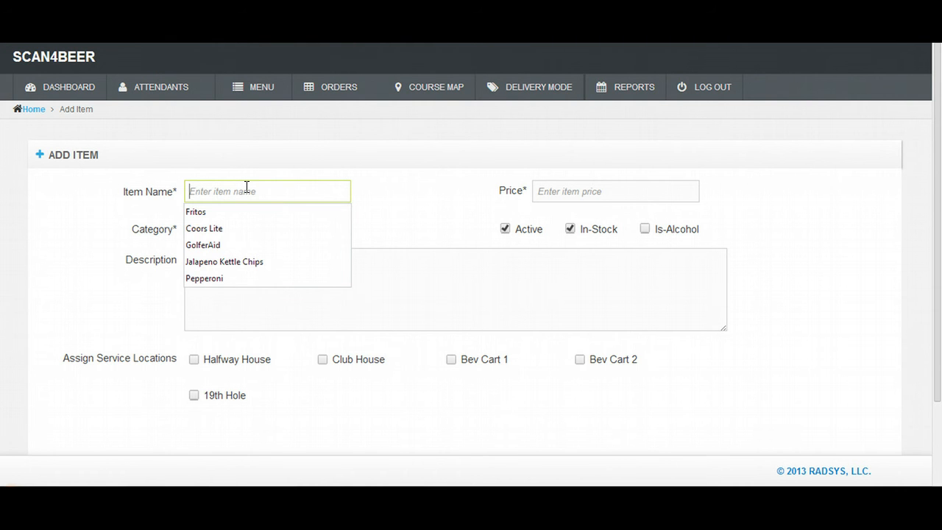
text(Whiskey)
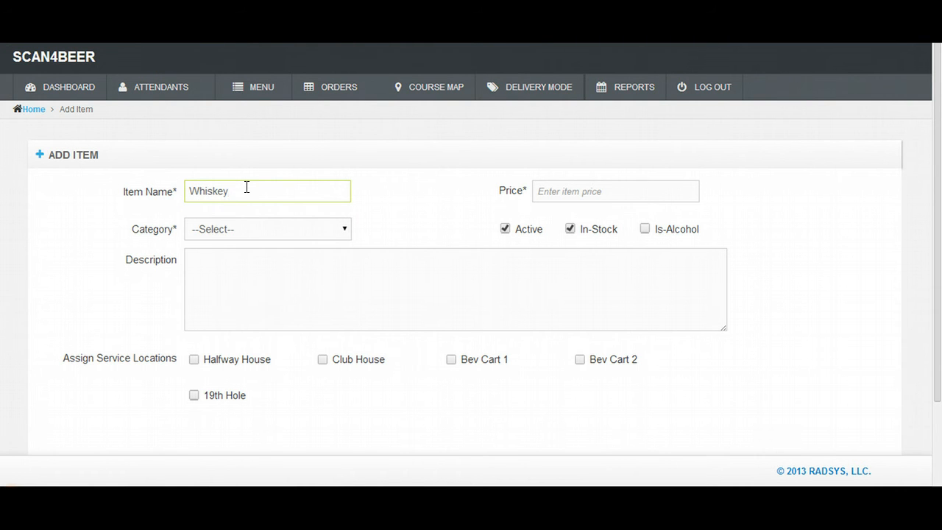
text( She)
text(6.00)
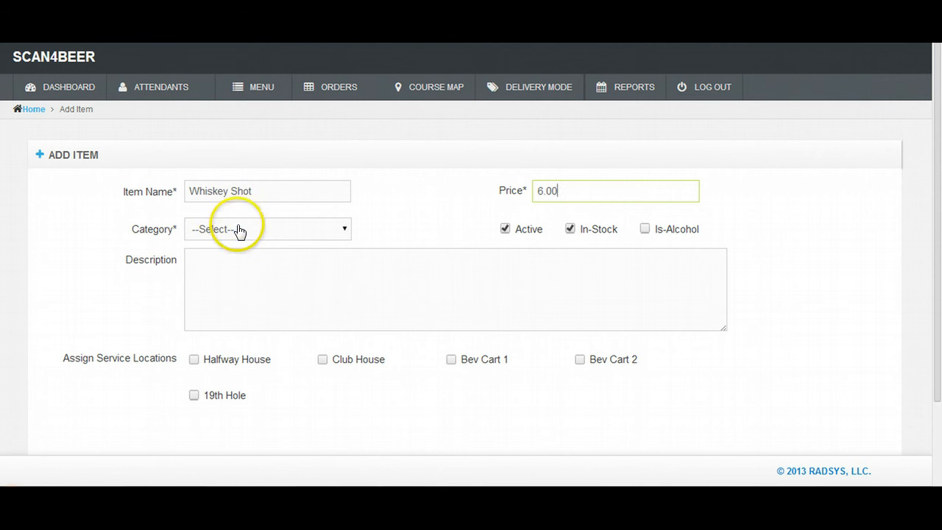
click(240, 231)
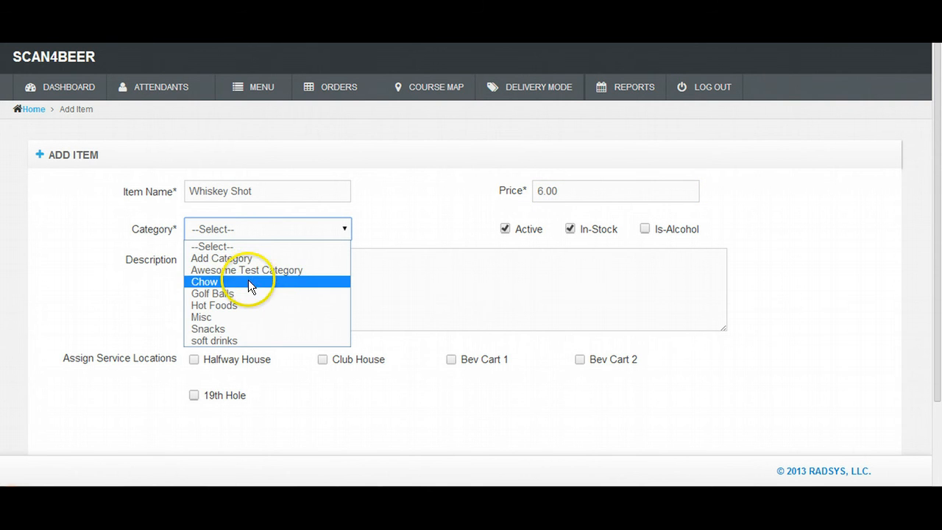
click(261, 316)
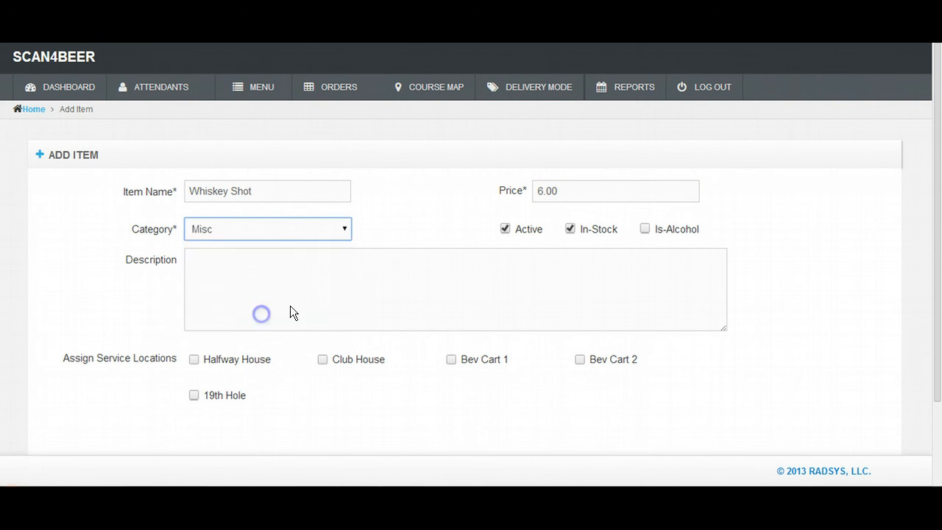
Mark Whiskey Shot as active, in stock and alcoholic, assign it to the 19th Hole service location, and save it
click(646, 229)
click(571, 229)
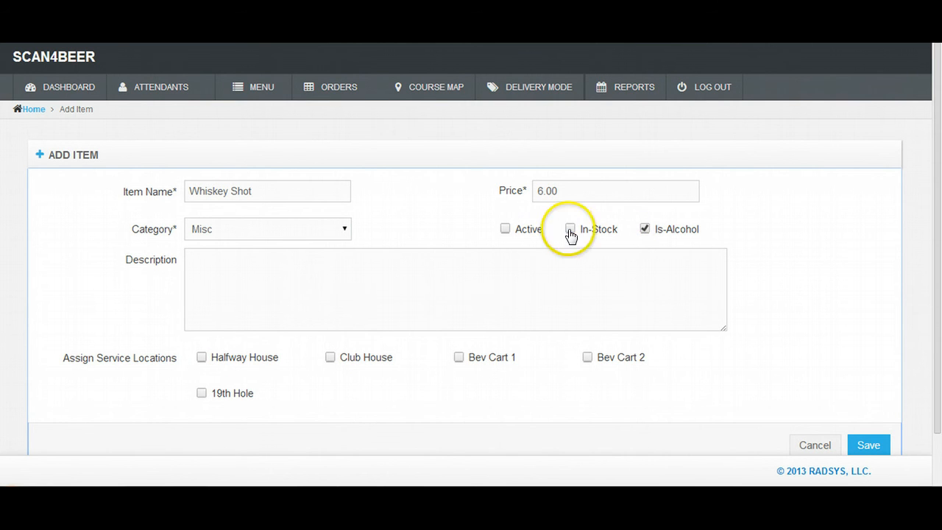
click(506, 229)
click(202, 393)
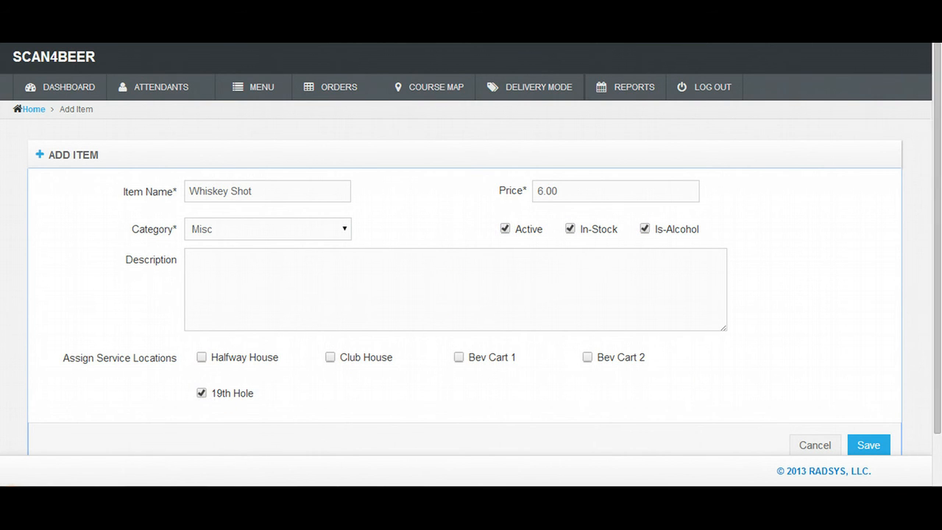
click(868, 445)
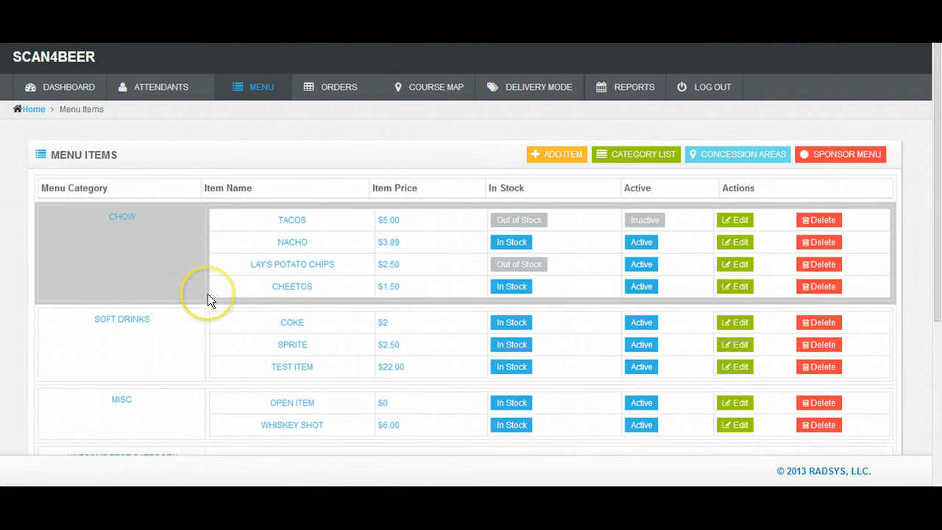
Check the menu items list for the new Whiskey Shot entry and open the sponsor menu
scroll(207, 294, down, 5)
scroll(208, 293, up, 2)
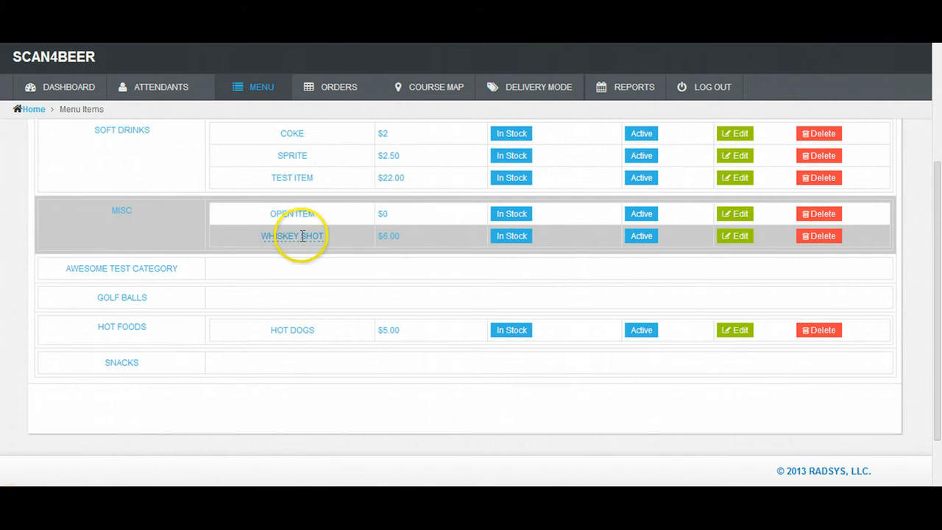
scroll(886, 339, up, 3)
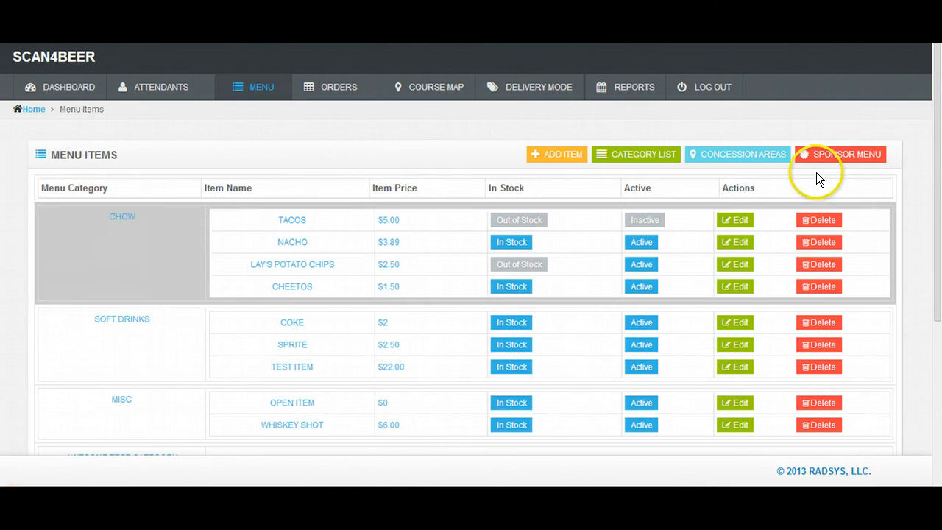
click(826, 152)
click(862, 166)
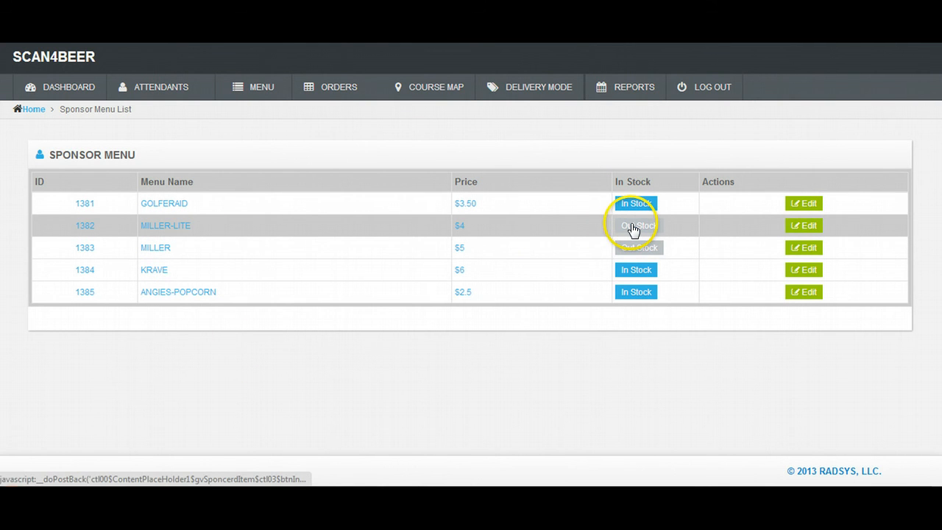
Mark the Krave sponsor item as out of stock and return to the menu items list
click(632, 248)
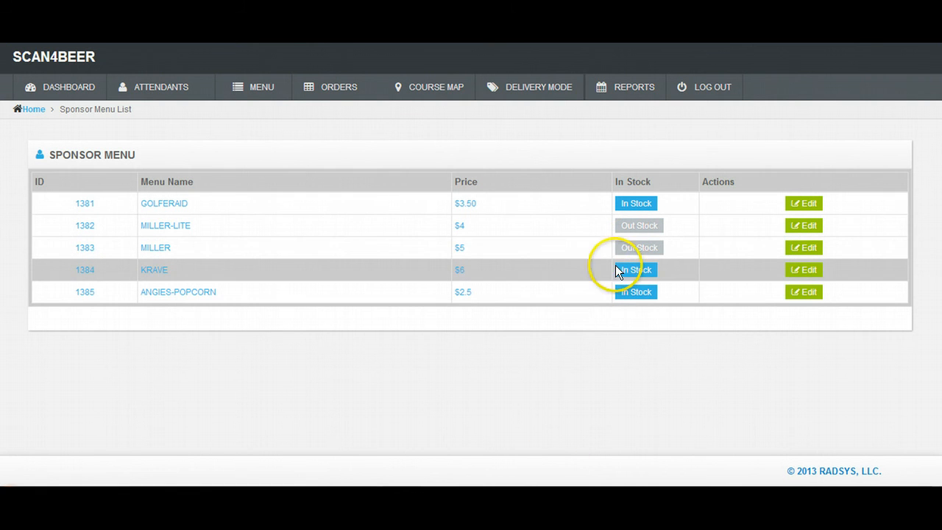
click(629, 271)
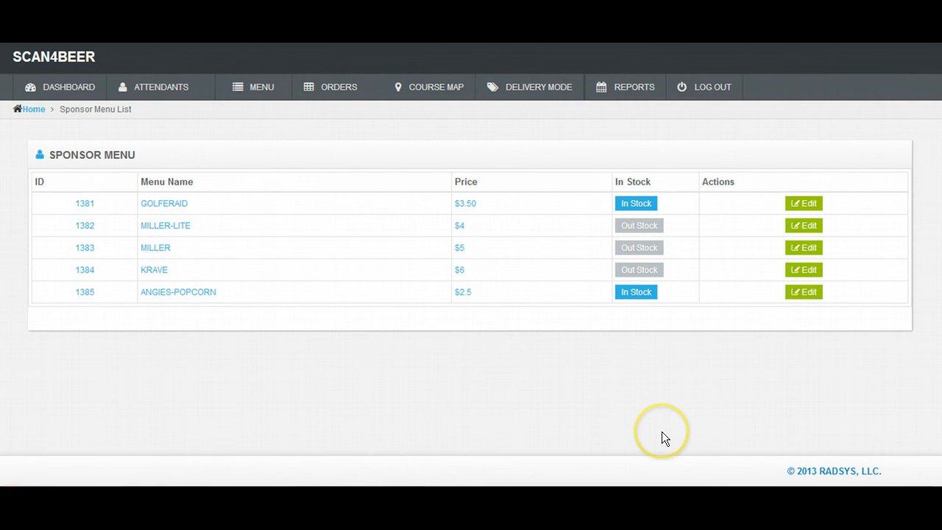
click(245, 93)
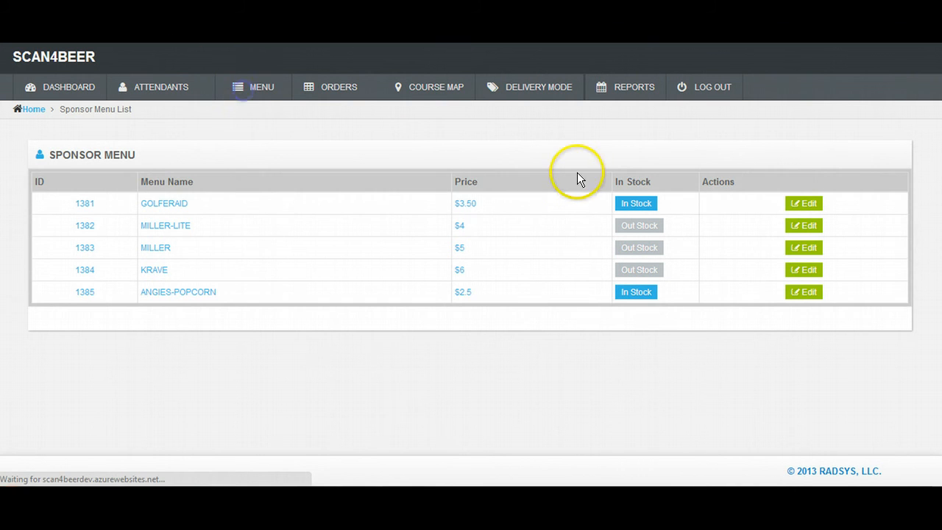